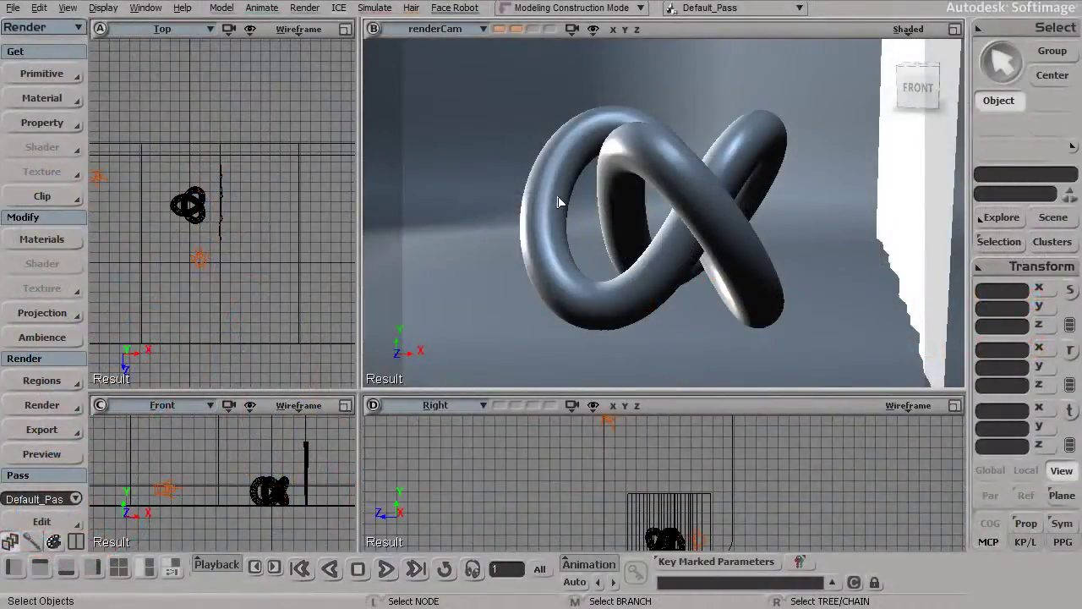
# Step: Bring up the Material shader type list from the Render toolbar's Get section
pyautogui.click(74, 100)
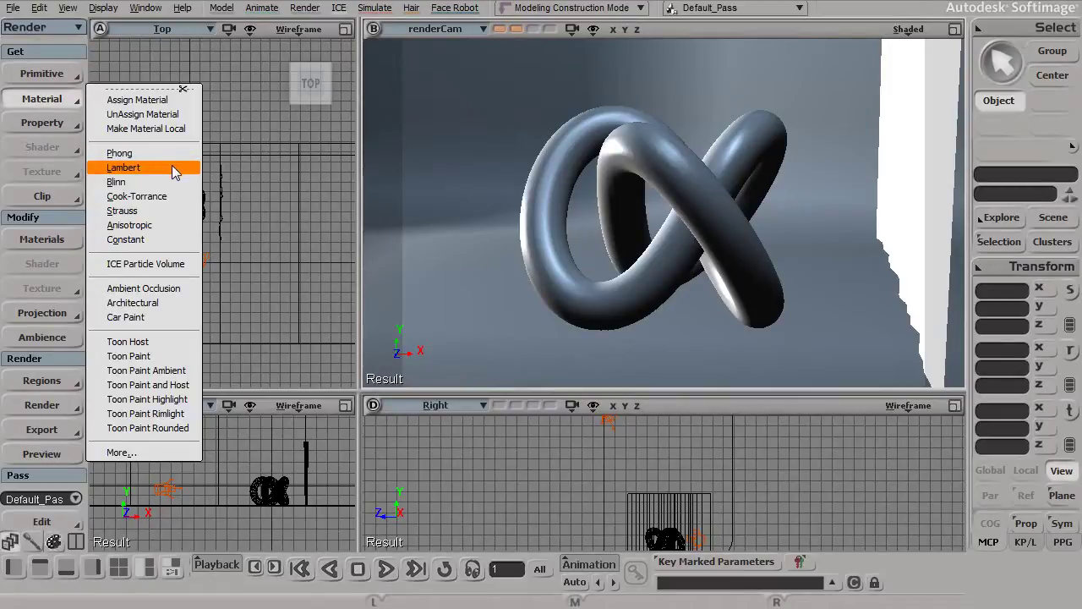
# Step: Dismiss the shader list, select the TorusKnot and bring up its context menu
pyautogui.click(662, 183)
pyautogui.click(679, 186)
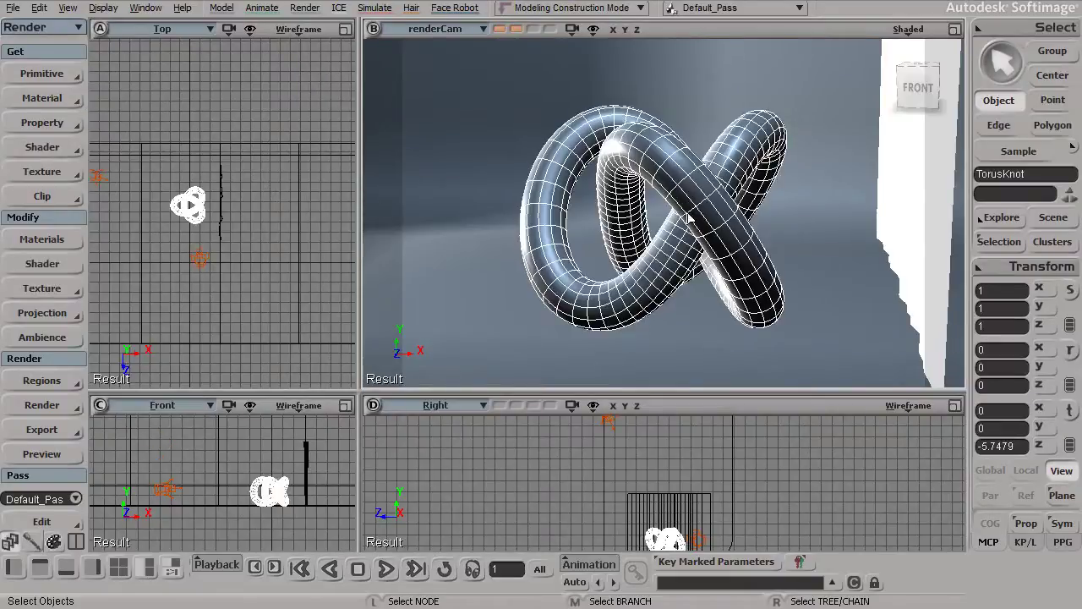
pyautogui.rightClick(698, 201)
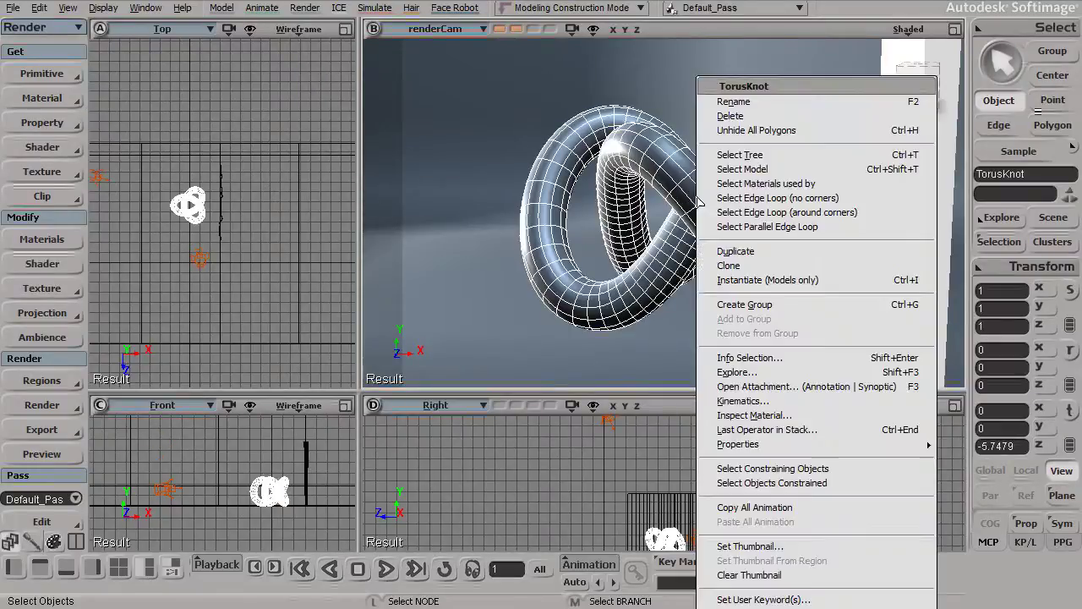
# Step: Inspect the torusKnotMat Phong material and draw a render region over most of the renderCam view
pyautogui.click(801, 418)
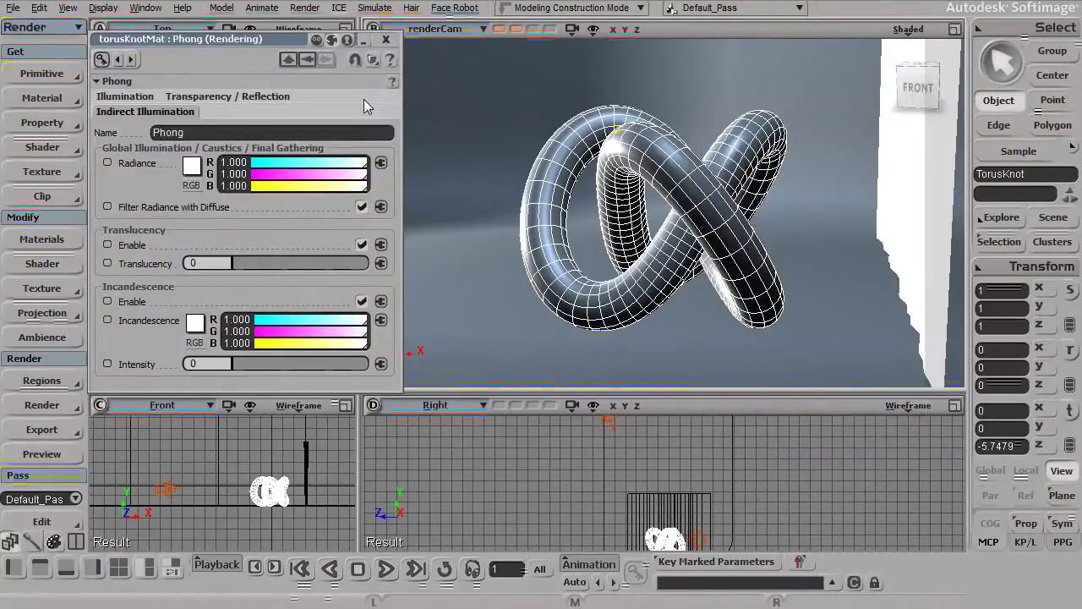
pyautogui.moveTo(268, 59); pyautogui.dragTo(263, 73)
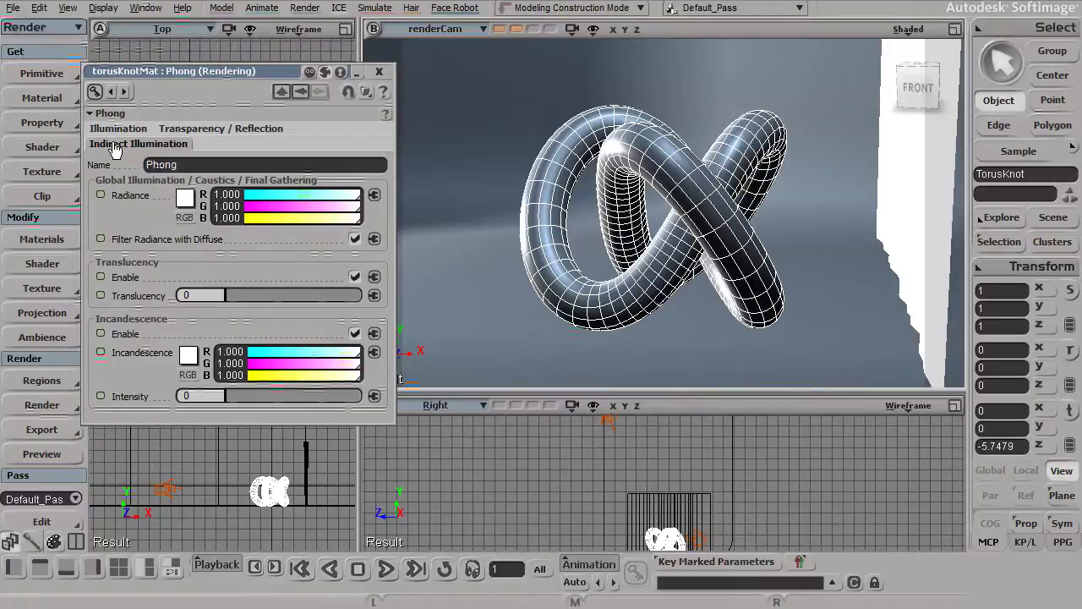
pyautogui.press('q')
pyautogui.moveTo(431, 57); pyautogui.dragTo(924, 371)
pyautogui.press('space')
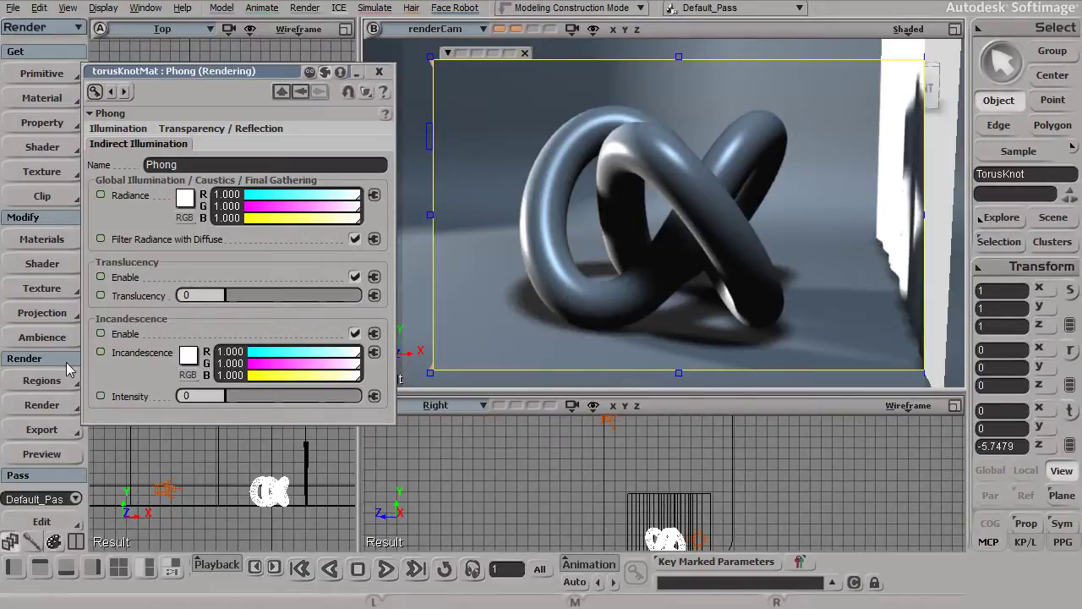
# Step: Enable mental ray Final Gathering in the render region options, then return to torusKnotMat
pyautogui.click(43, 382)
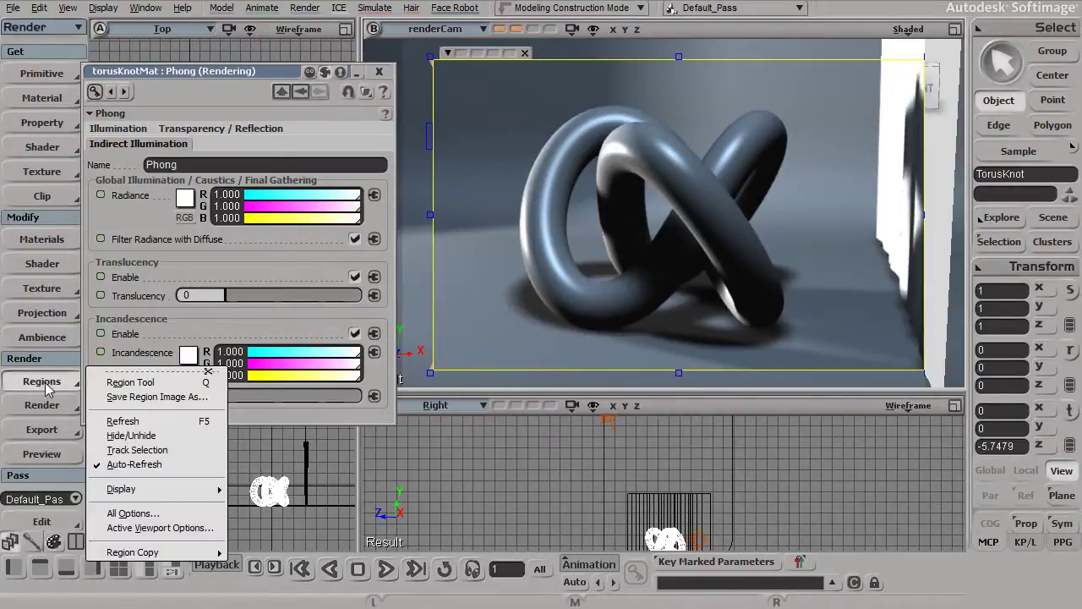
pyautogui.click(181, 513)
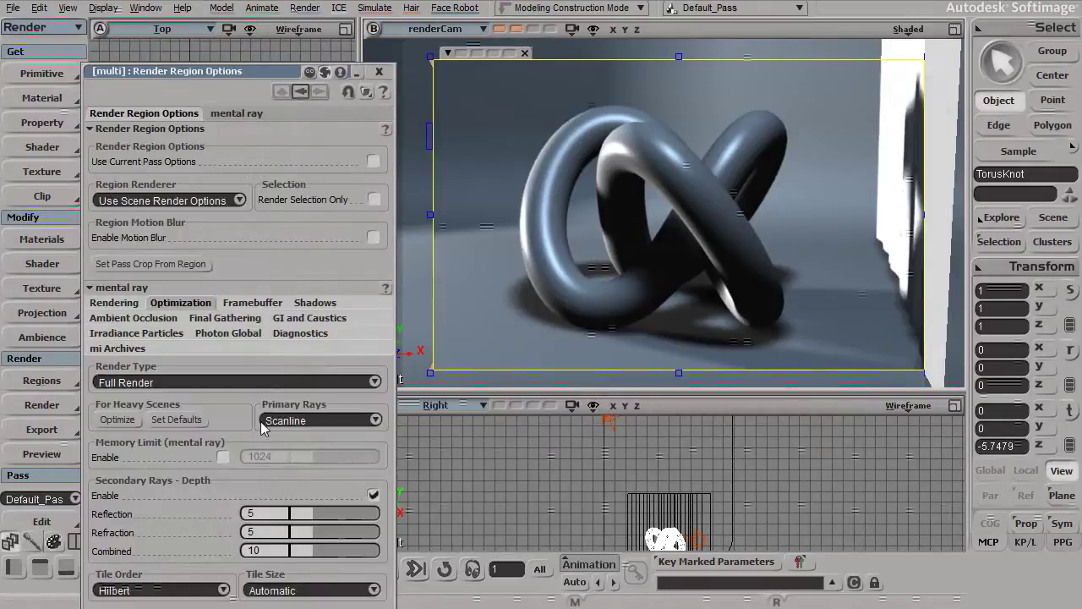
pyautogui.click(225, 319)
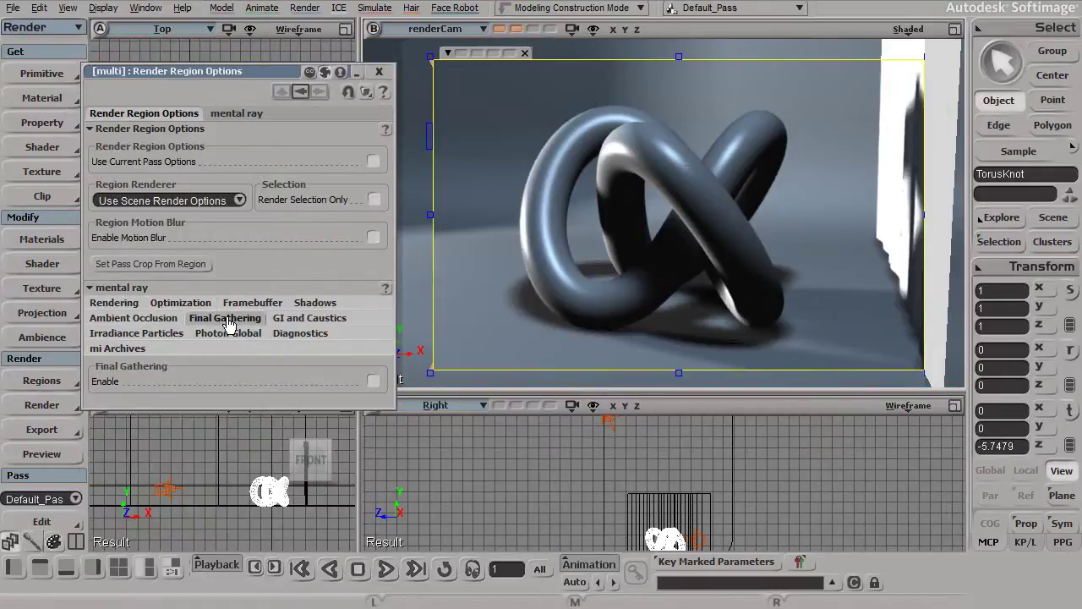
pyautogui.click(373, 382)
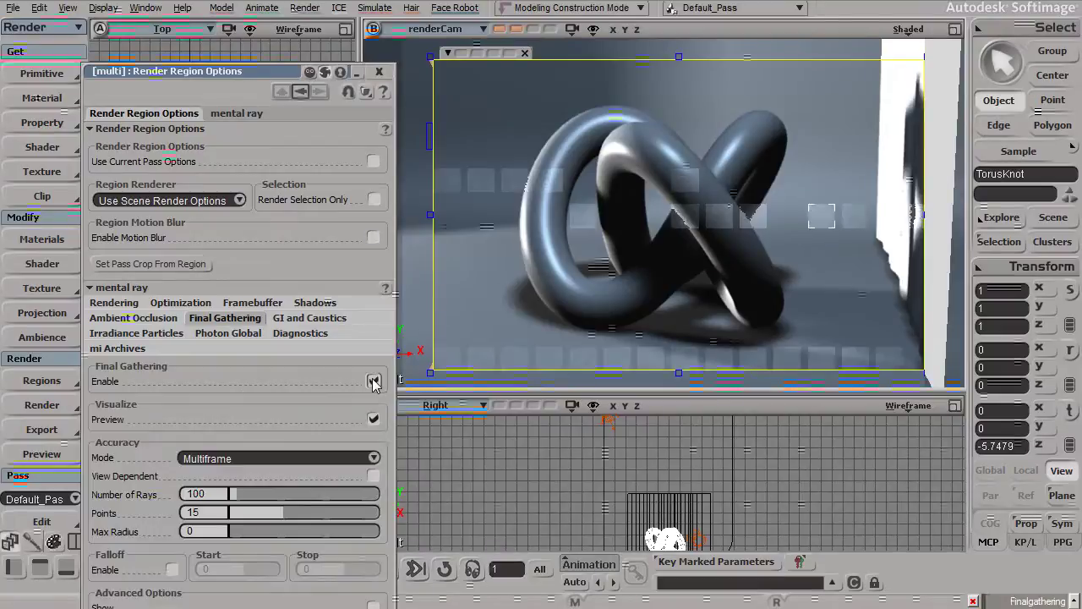
pyautogui.click(302, 92)
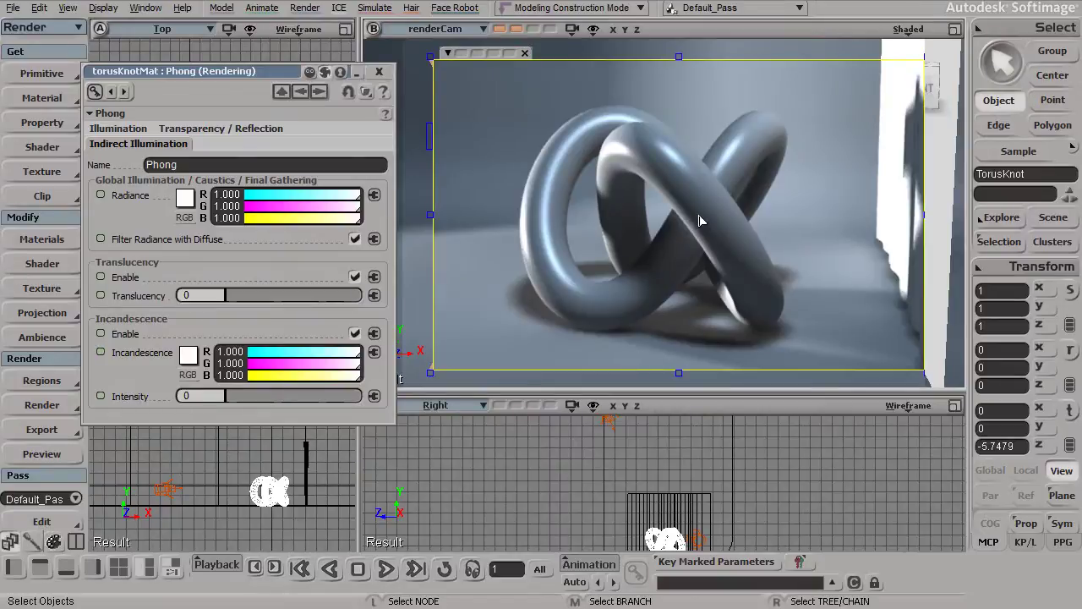
# Step: Try several indirect Radiance values, ending on pure green with G at 0.757
pyautogui.keyDown('ctrl'); pyautogui.moveTo(333, 216); pyautogui.dragTo(311, 214); pyautogui.keyUp('ctrl')
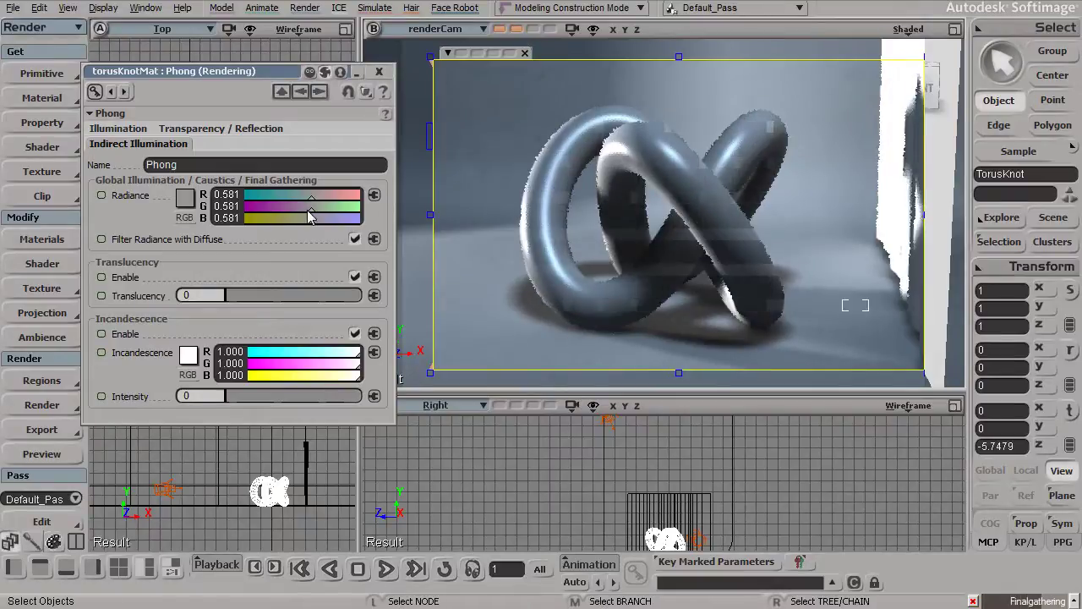
pyautogui.keyDown('ctrl'); pyautogui.moveTo(268, 218); pyautogui.dragTo(382, 221); pyautogui.keyUp('ctrl')
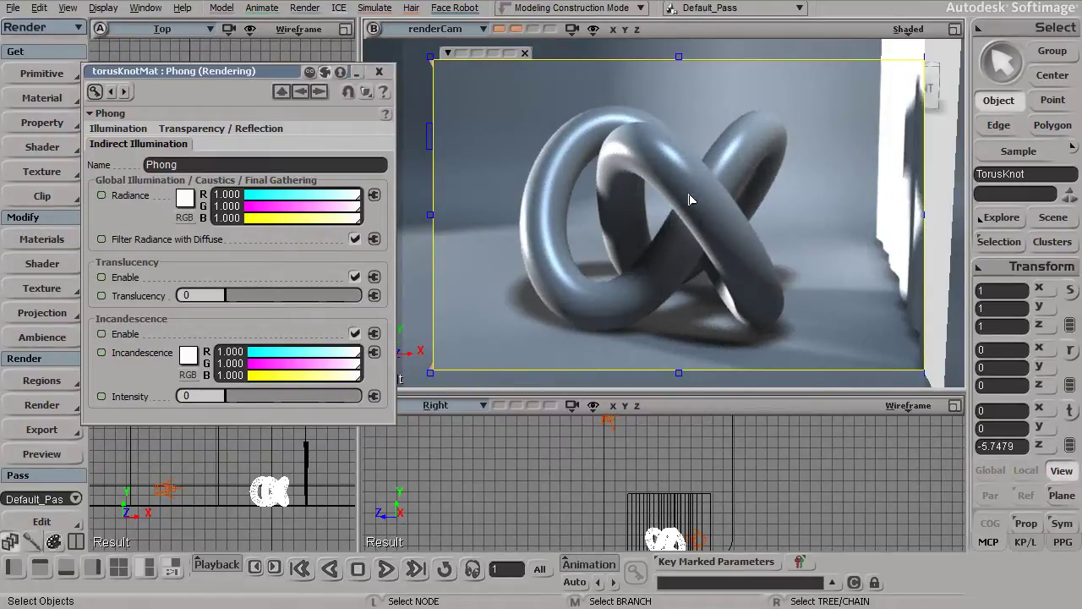
pyautogui.keyDown('ctrl'); pyautogui.moveTo(346, 217); pyautogui.dragTo(244, 220); pyautogui.keyUp('ctrl')
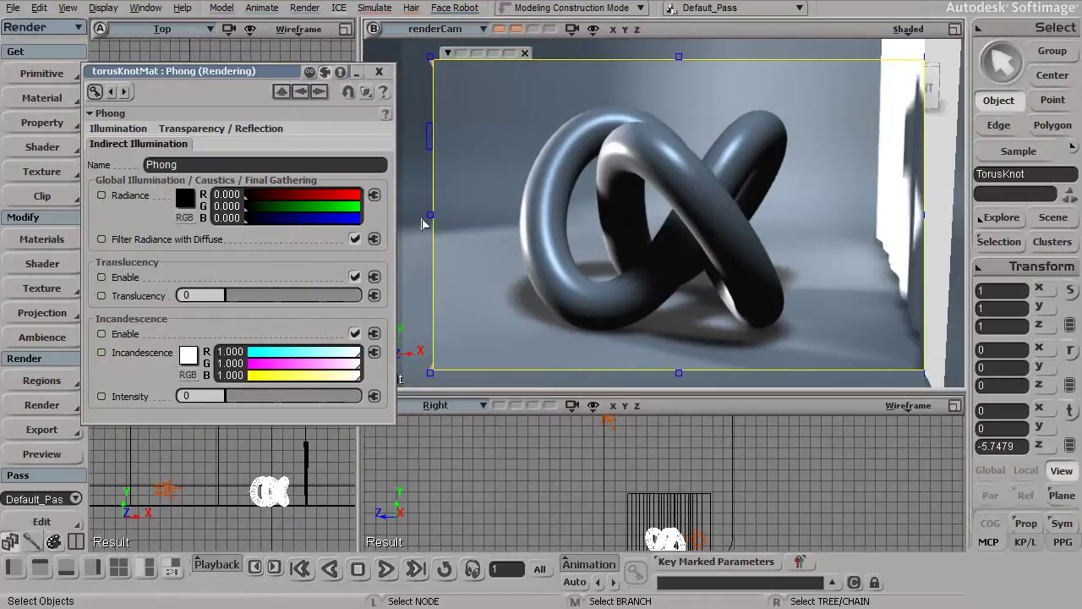
pyautogui.moveTo(295, 205); pyautogui.dragTo(333, 207)
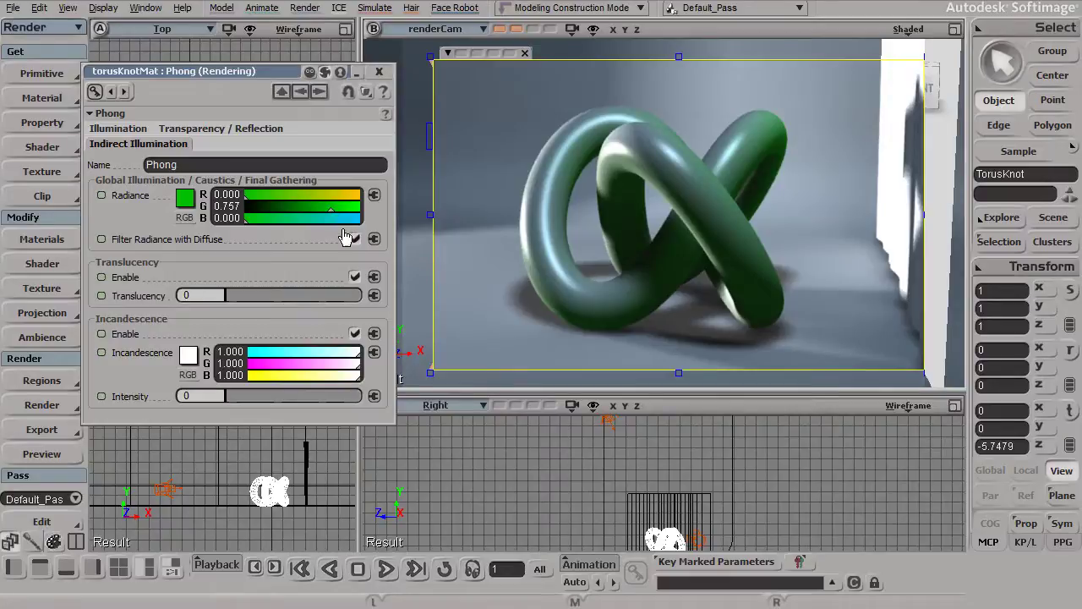
# Step: Turn on Filter Radiance with Diffuse and raise the radiance to full white
pyautogui.click(355, 240)
pyautogui.keyDown('shift'); pyautogui.click(336, 215); pyautogui.keyUp('shift')
pyautogui.keyDown('shift'); pyautogui.moveTo(335, 215); pyautogui.dragTo(362, 217); pyautogui.keyUp('shift')
# Step: Switch the radiance colour model to HSV and set its V value to 2
pyautogui.click(184, 217)
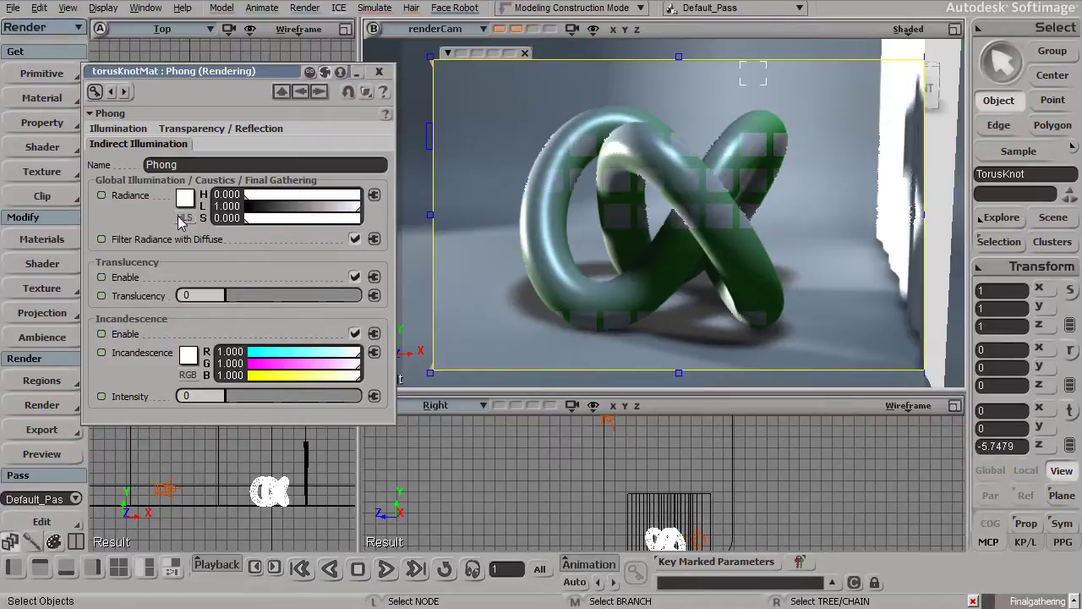
pyautogui.click(184, 218)
pyautogui.click(228, 217)
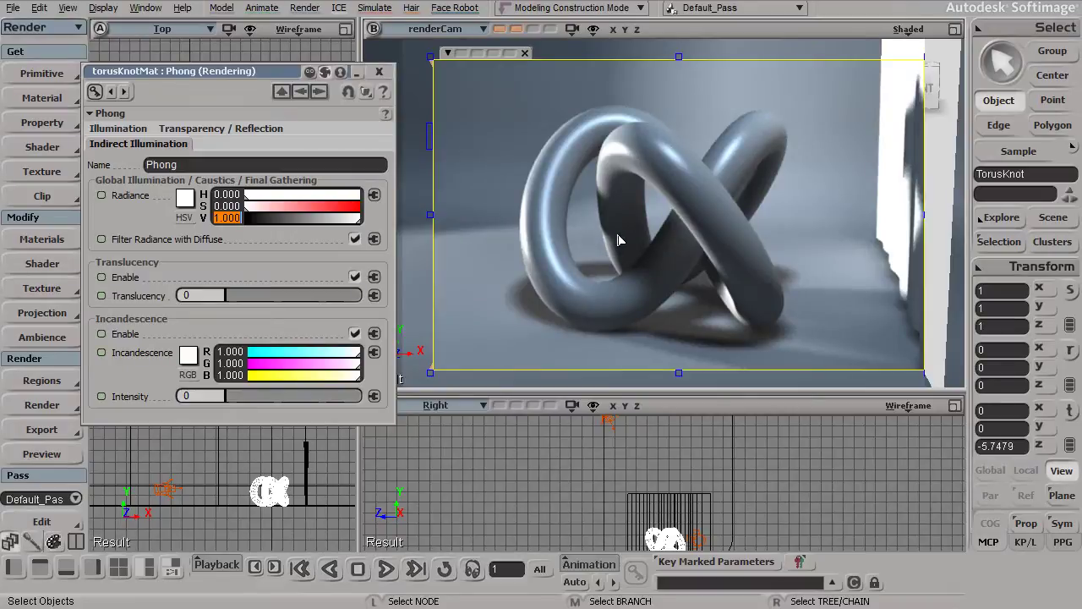
pyautogui.write('2')
pyautogui.press('Return')
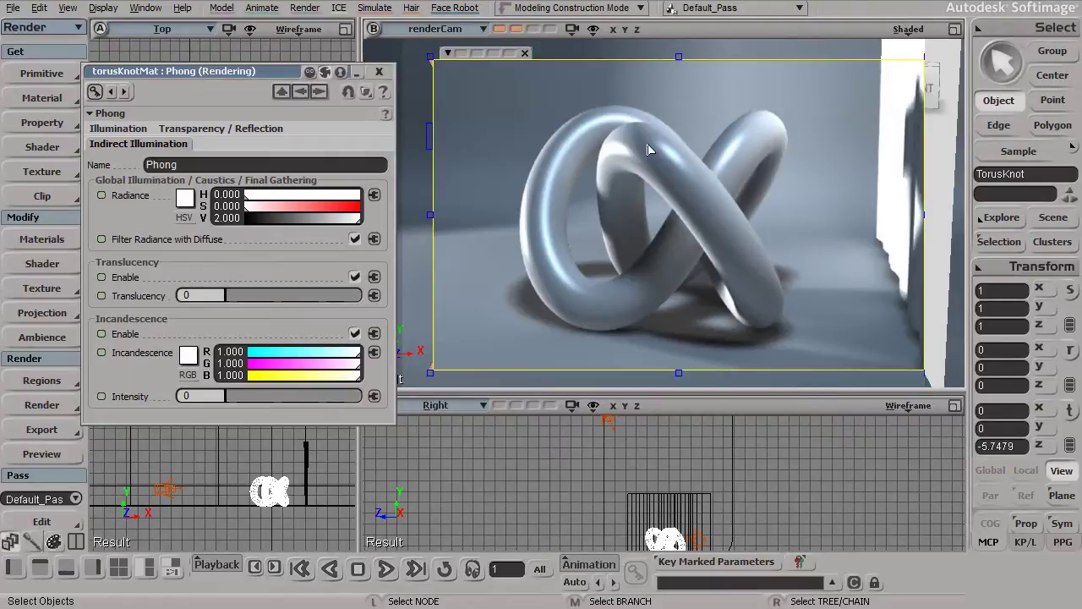
# Step: Reset the radiance V value back to 1
pyautogui.click(229, 218)
pyautogui.write('1')
pyautogui.press('Return')
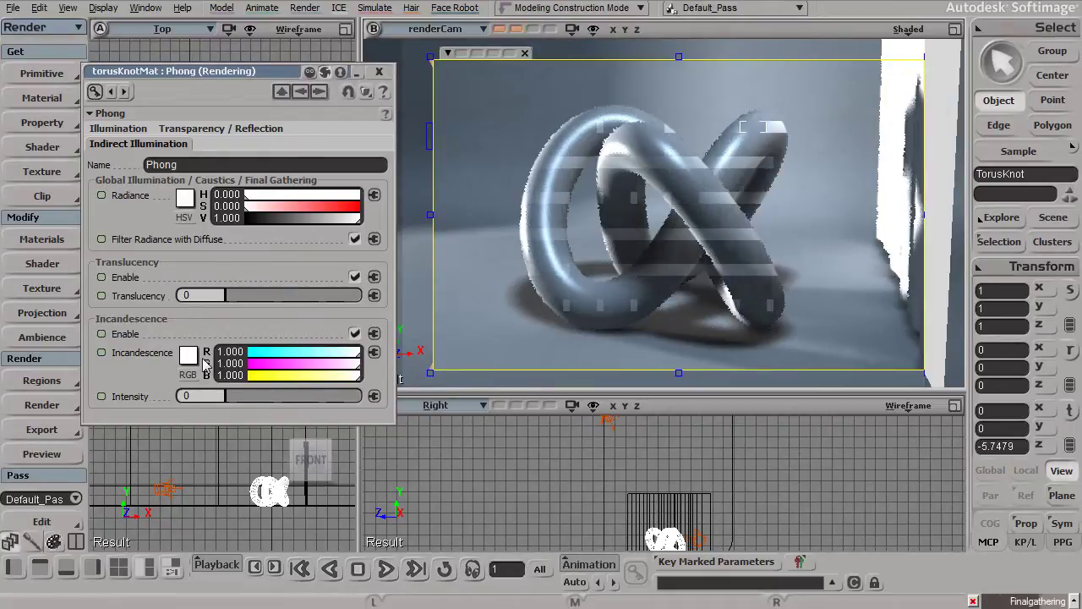
# Step: Raise incandescence intensity to 0.869 and tint its colour pink with G at 0.576
pyautogui.moveTo(241, 397); pyautogui.dragTo(262, 397)
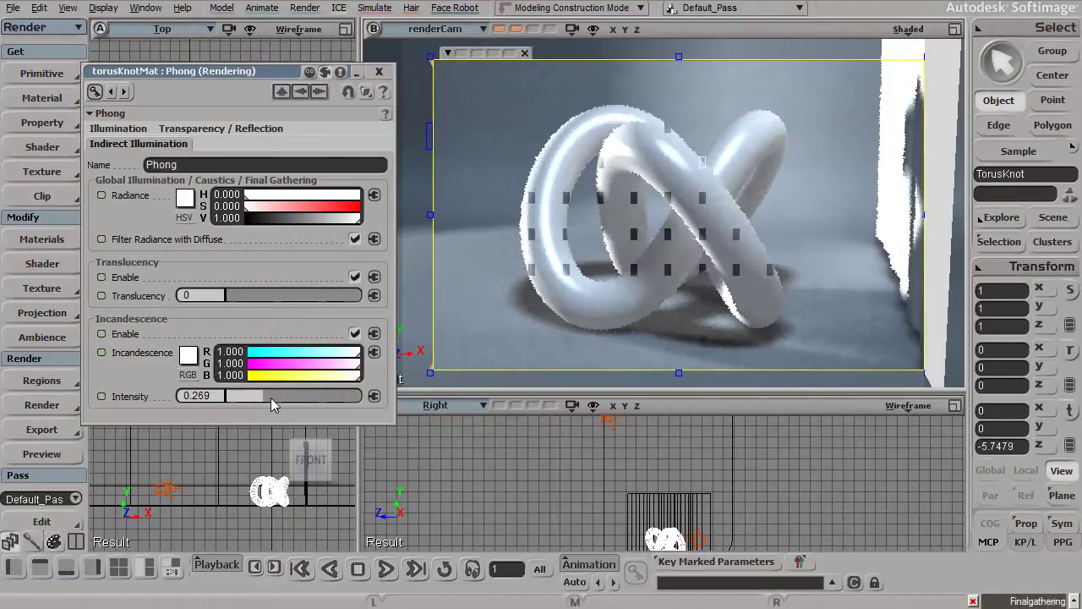
pyautogui.moveTo(271, 397); pyautogui.dragTo(344, 406)
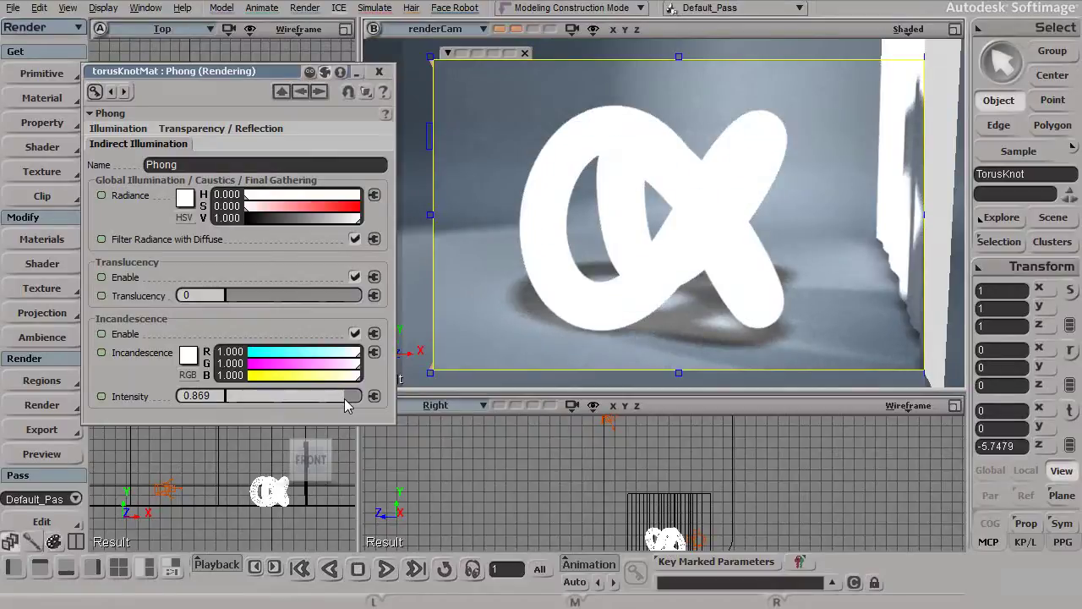
pyautogui.moveTo(323, 369)
pyautogui.mouseDown()
pyautogui.moveTo(332, 365)
pyautogui.moveTo(311, 365)
pyautogui.mouseUp()
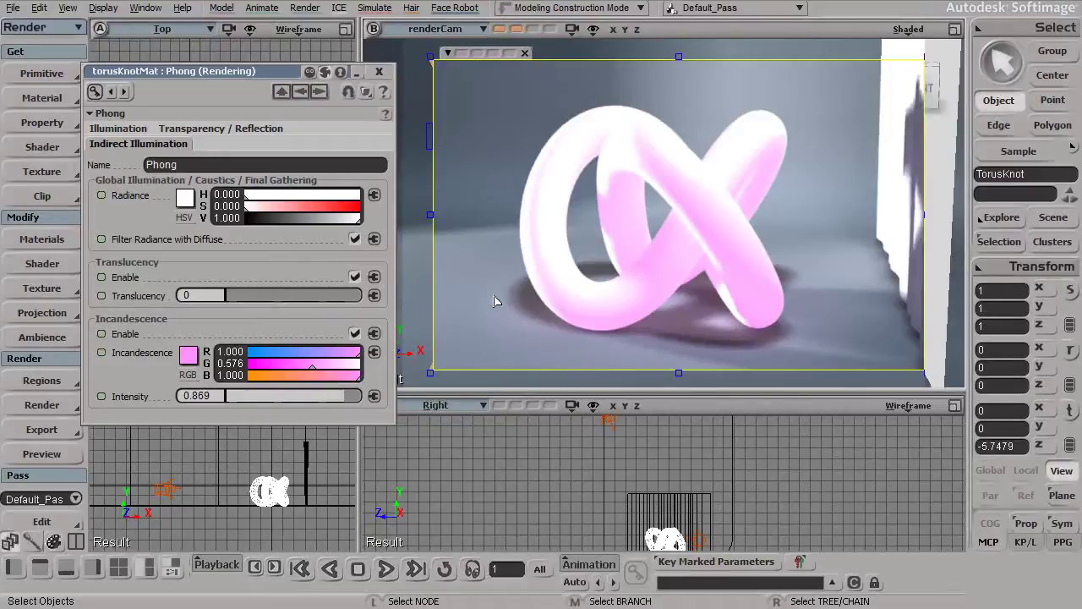
# Step: Set the incandescence intensity to 5, then disable incandescence on torusKnotMat
pyautogui.moveTo(348, 395); pyautogui.dragTo(375, 399)
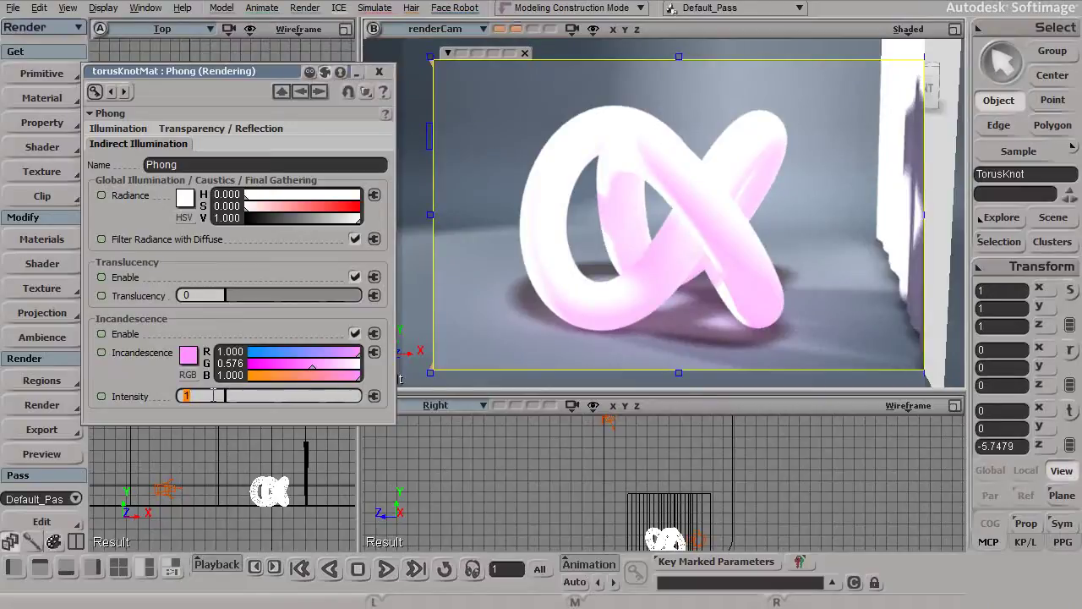
pyautogui.press('Return')
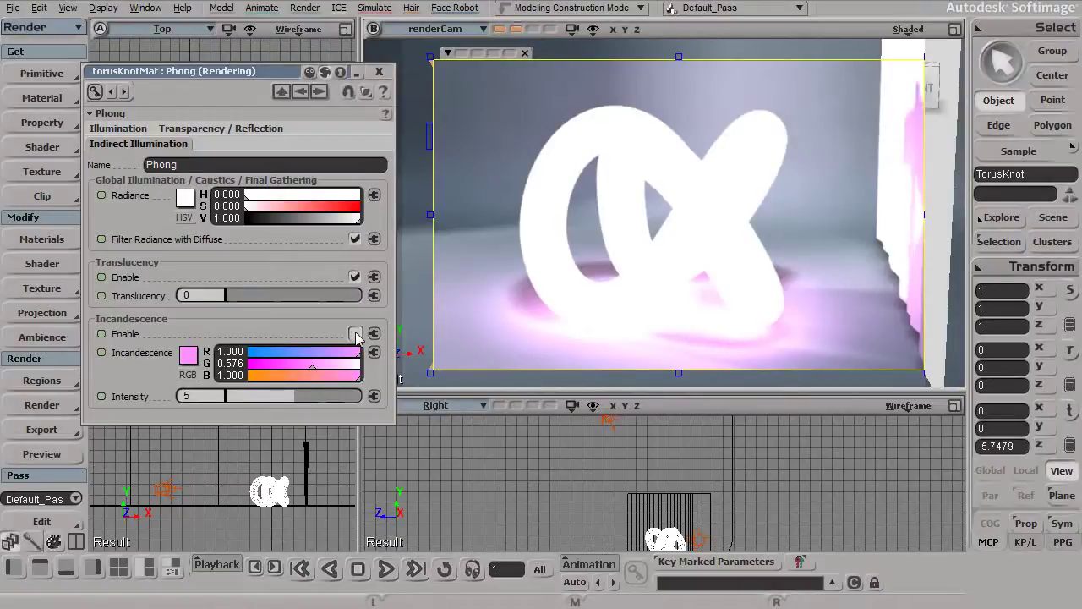
pyautogui.click(355, 334)
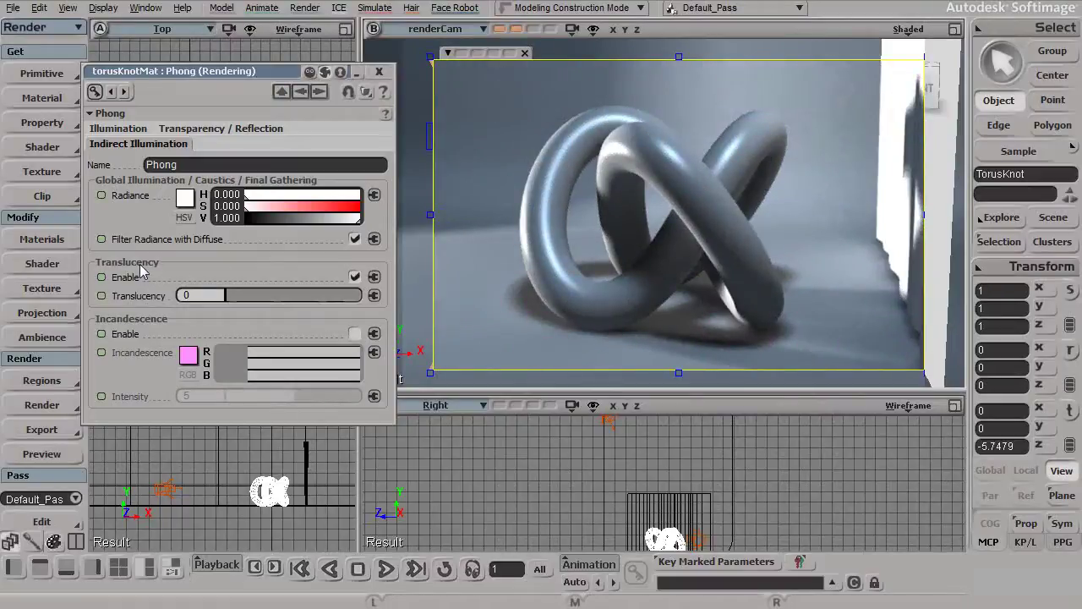
# Step: Close the torusKnotMat editor and the render region, then select the curtain
pyautogui.click(379, 71)
pyautogui.click(525, 55)
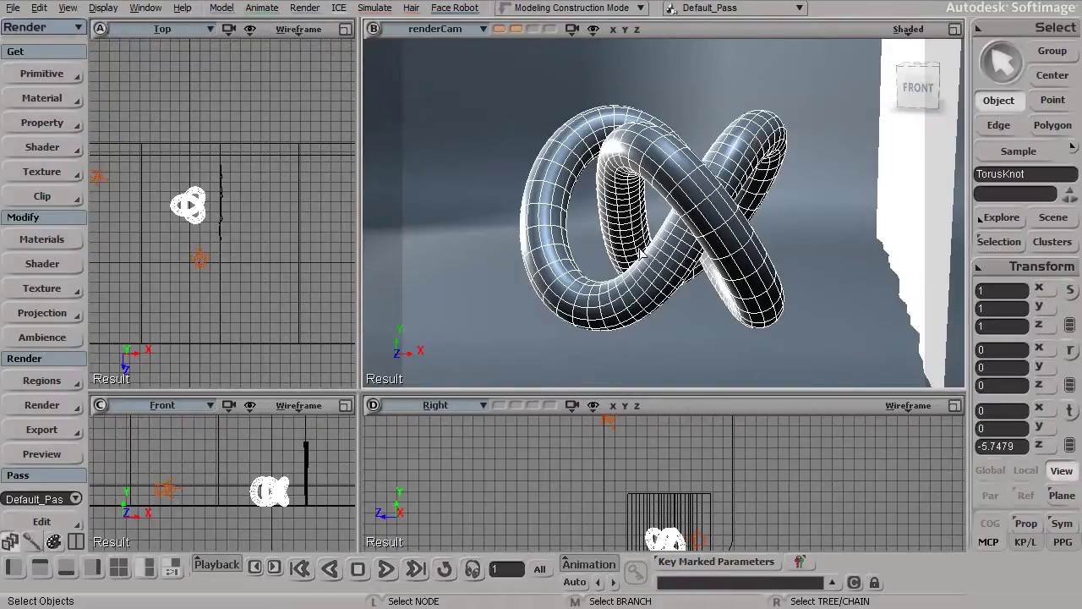
pyautogui.click(886, 202)
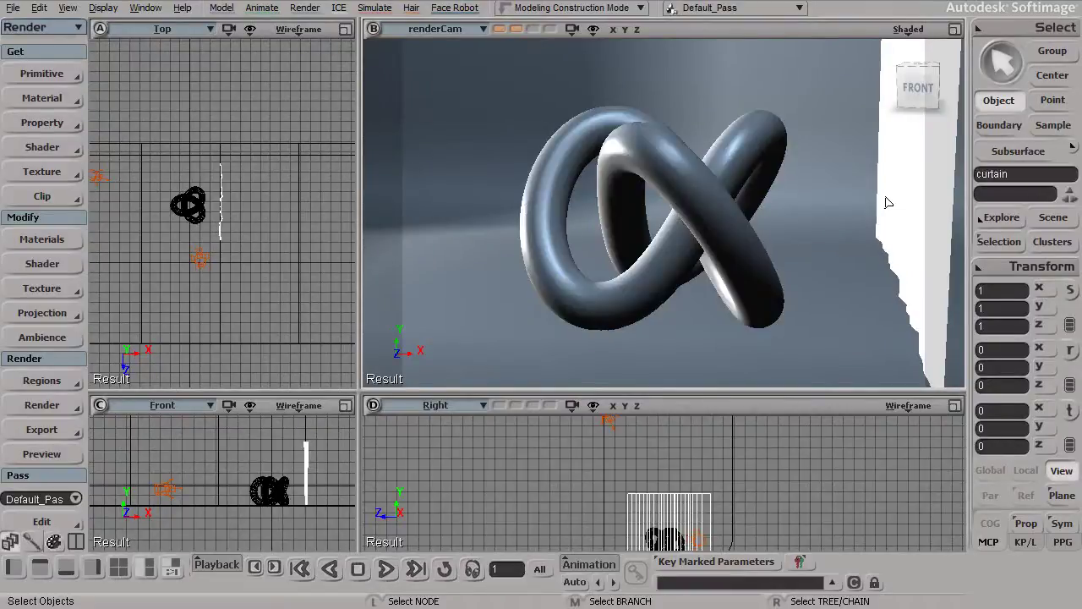
# Step: Recall a saved viewpoint and inspect the curtainMat's Indirect Illumination settings
pyautogui.click(499, 28)
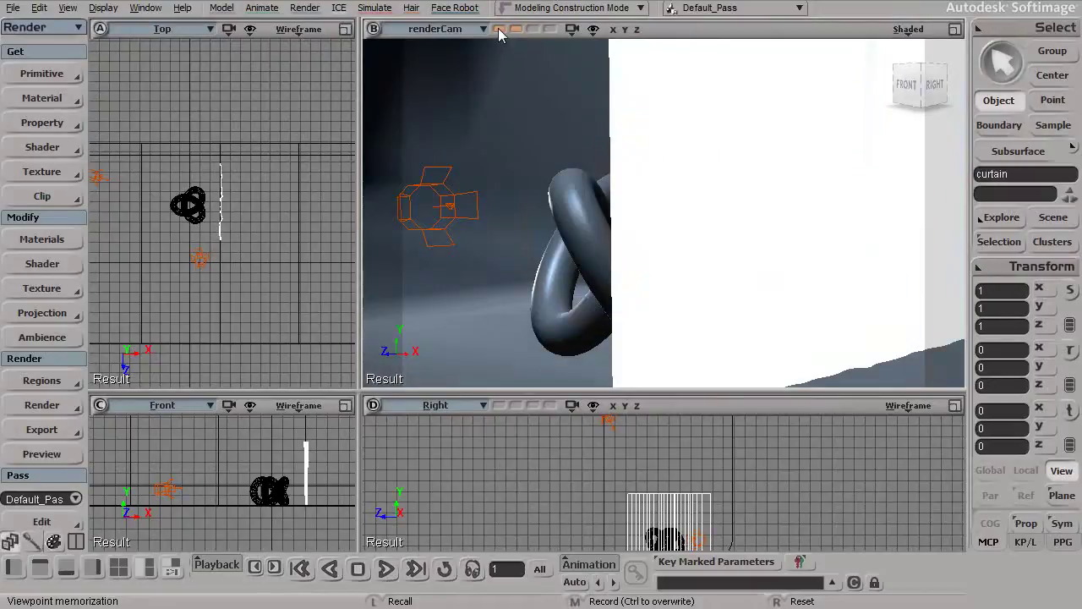
pyautogui.rightClick(699, 135)
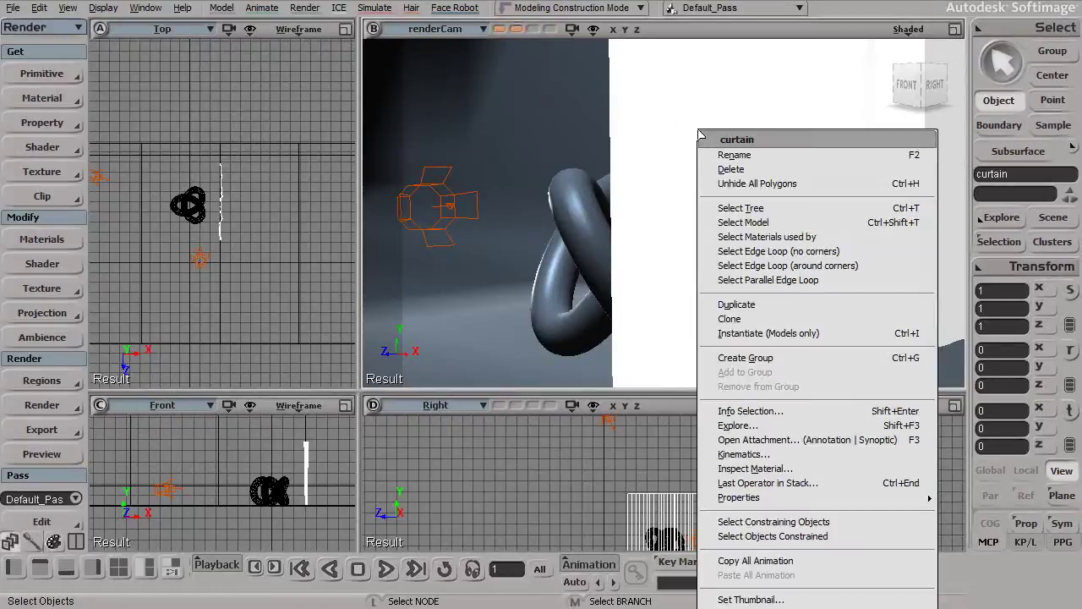
pyautogui.click(772, 471)
pyautogui.click(162, 145)
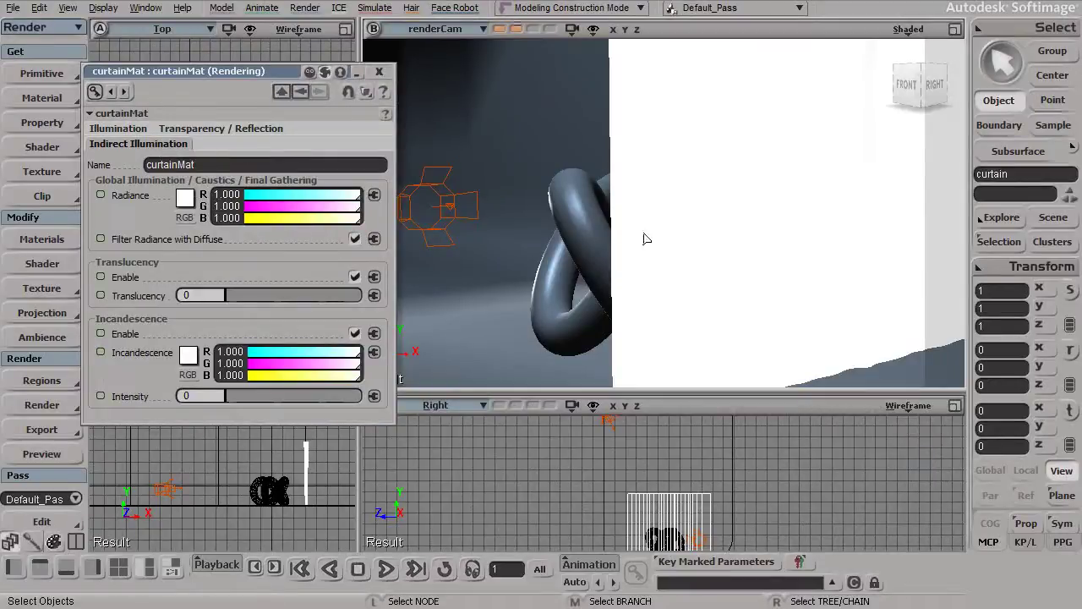
# Step: Draw a render region over the knot and curtain with Final Gathering disabled, then return to curtainMat
pyautogui.press('q')
pyautogui.moveTo(426, 66); pyautogui.dragTo(885, 368)
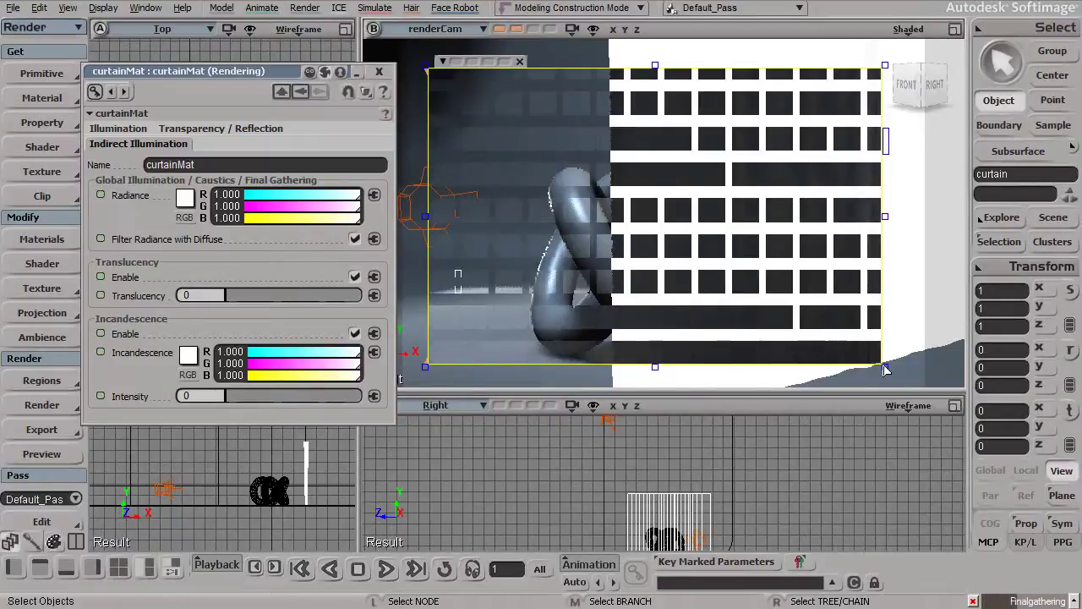
pyautogui.click(32, 382)
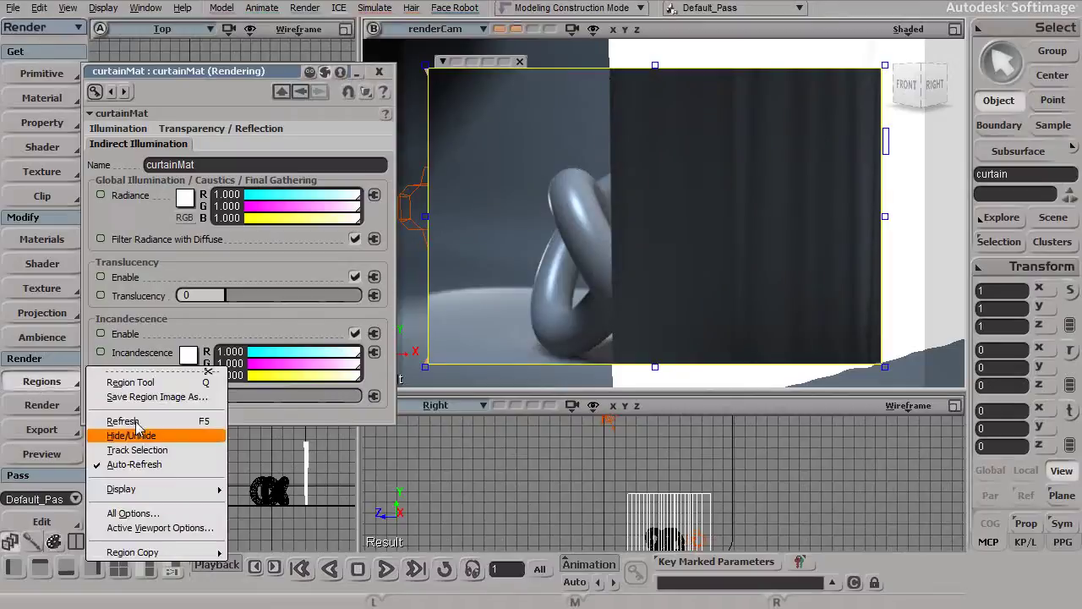
pyautogui.click(159, 515)
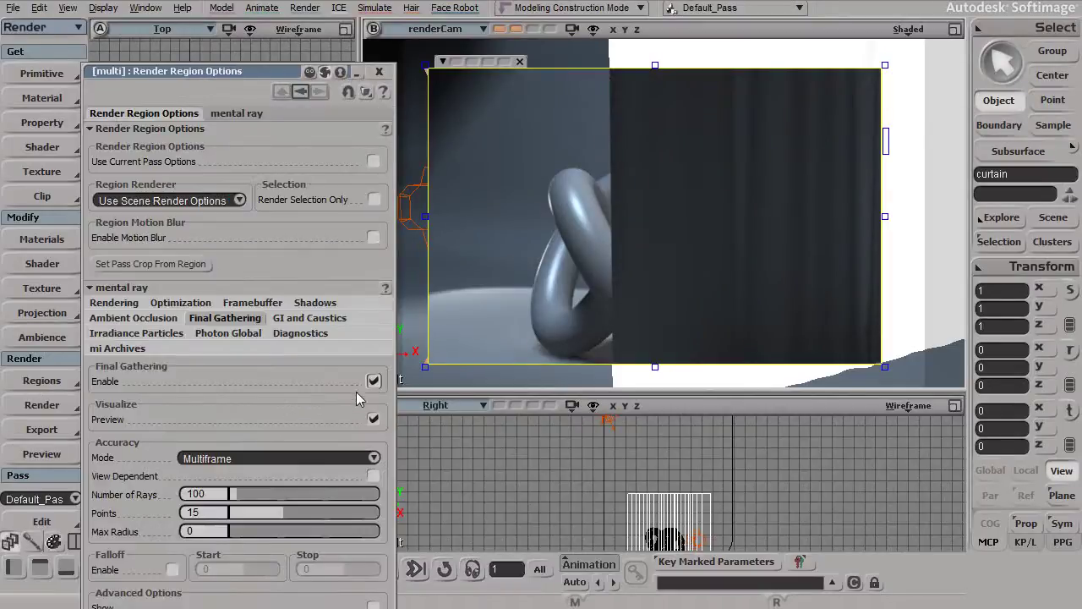
pyautogui.click(373, 383)
pyautogui.click(300, 91)
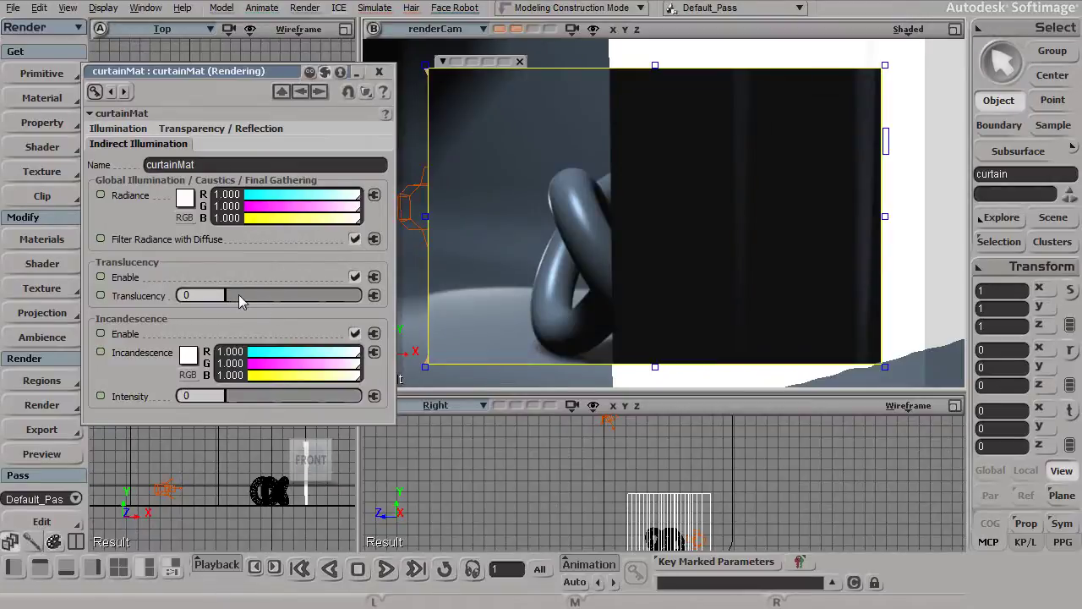
# Step: Raise curtainMat's Translucency from 0 to 0.313 so the knot's shadow shows through
pyautogui.moveTo(238, 295)
pyautogui.mouseDown()
pyautogui.moveTo(271, 294)
pyautogui.moveTo(257, 296)
pyautogui.mouseUp()
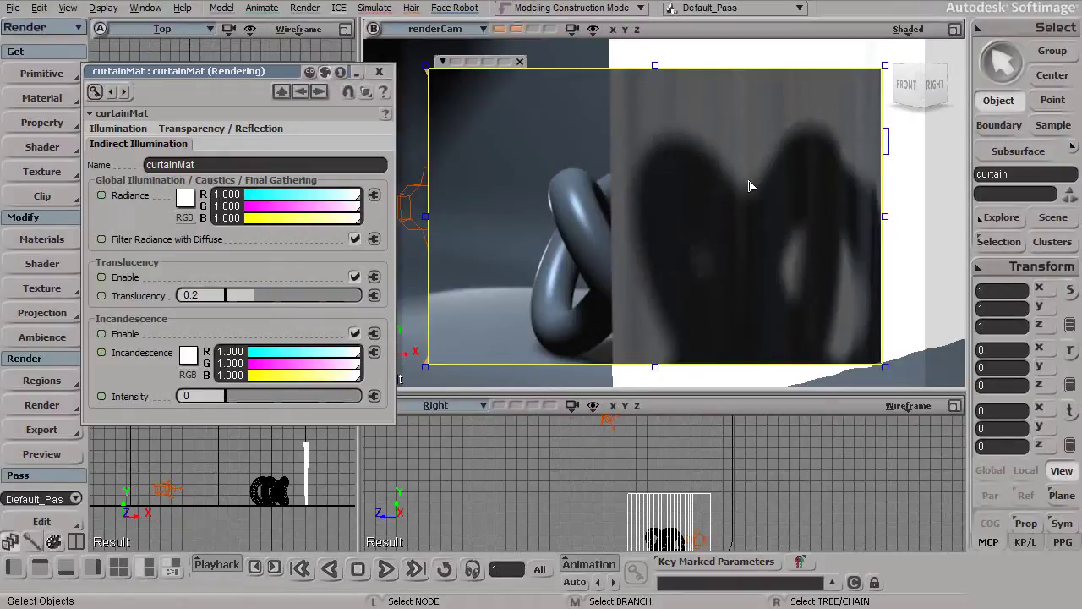
pyautogui.moveTo(257, 293); pyautogui.dragTo(269, 294)
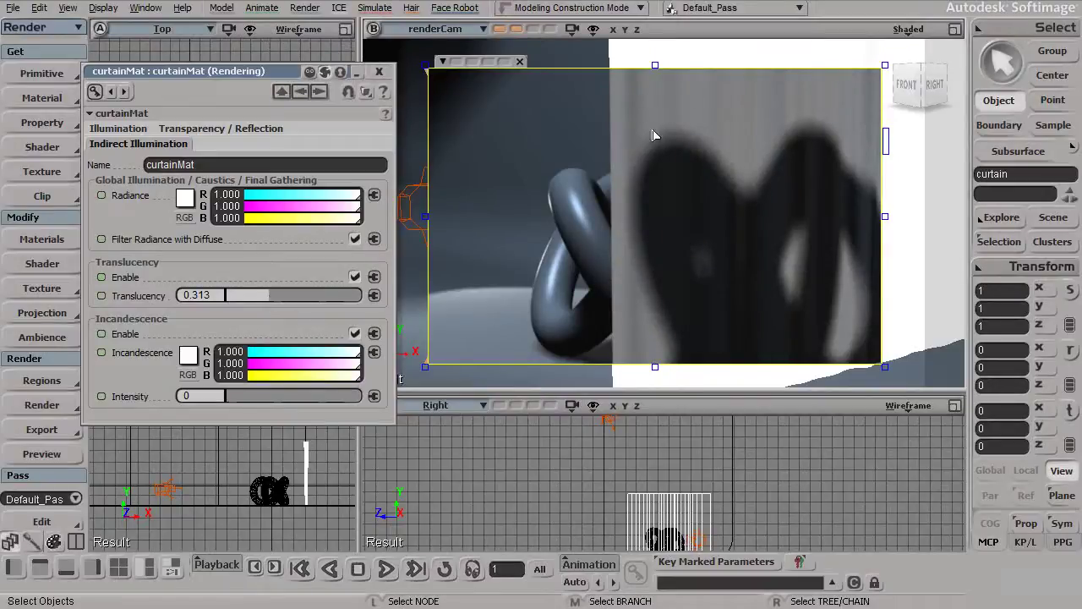
# Step: Close the curtain material editor, pan the Top view toward the curtain, and shift the camera view
pyautogui.click(379, 71)
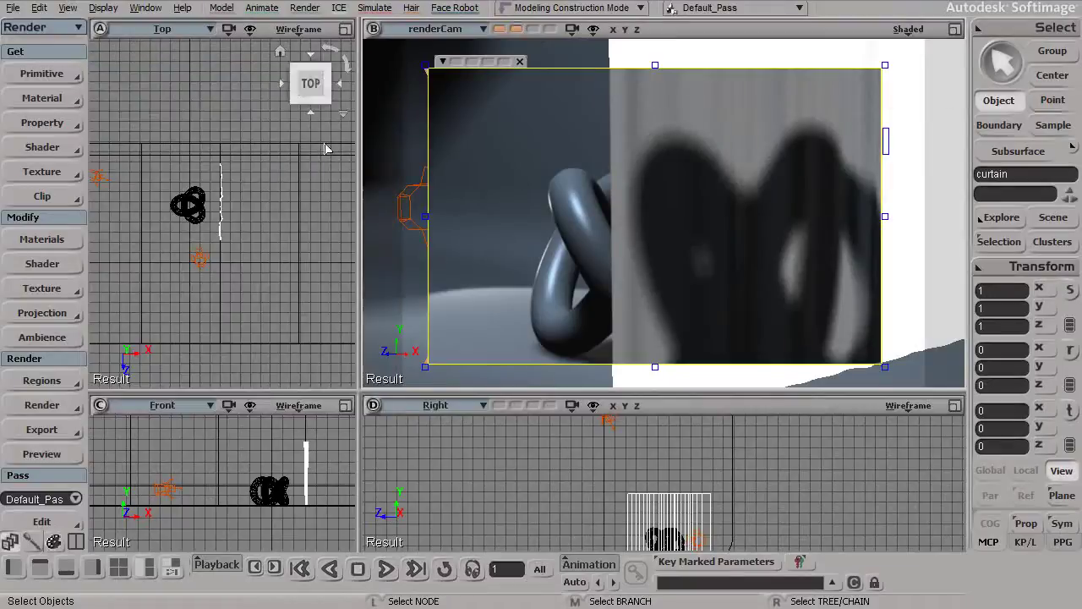
pyautogui.press('s')
pyautogui.moveTo(222, 218); pyautogui.dragTo(218, 244)
pyautogui.scroll(10, 217, 244)
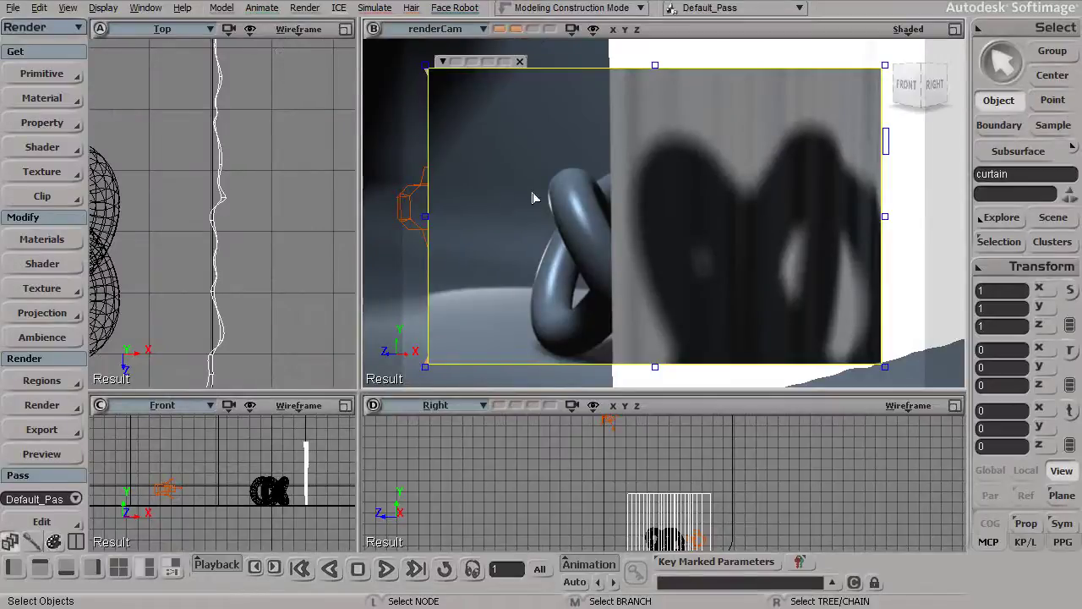
pyautogui.press('s')
pyautogui.moveTo(637, 217)
pyautogui.mouseDown()
pyautogui.moveTo(615, 260)
pyautogui.moveTo(658, 259)
pyautogui.moveTo(575, 253)
pyautogui.moveTo(601, 276)
pyautogui.moveTo(682, 270)
pyautogui.moveTo(681, 434)
pyautogui.moveTo(679, 236)
pyautogui.moveTo(634, 220)
pyautogui.mouseUp()
# Step: Orbit renderCam to show the light and knot, select the knot, and draw a render region over knot and curtain
pyautogui.press('s')
pyautogui.press('s')
pyautogui.moveTo(564, 102); pyautogui.dragTo(581, 222)
pyautogui.click(581, 221)
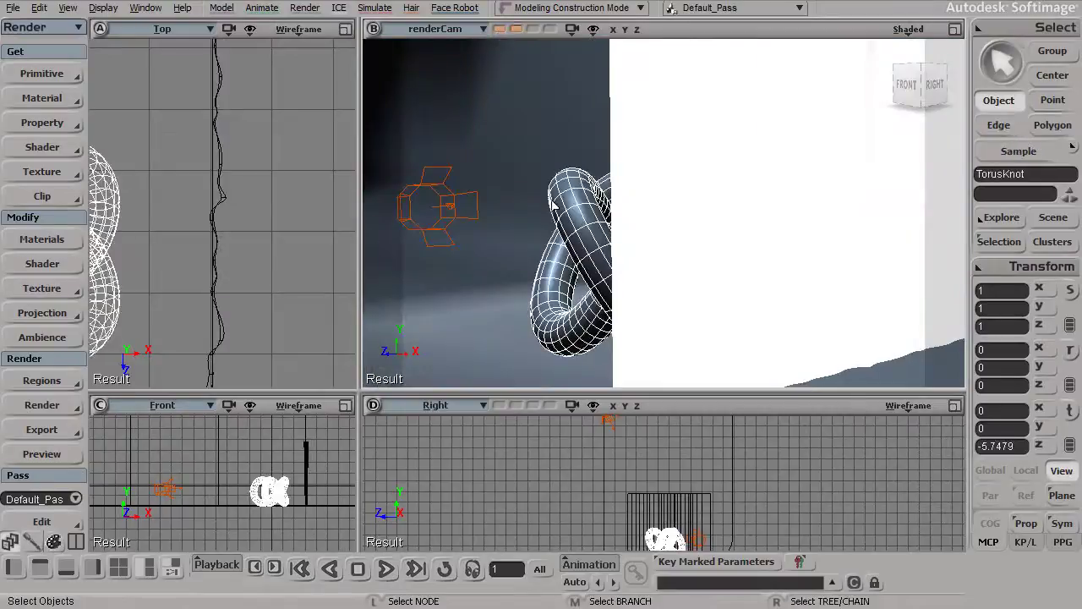
pyautogui.press('q')
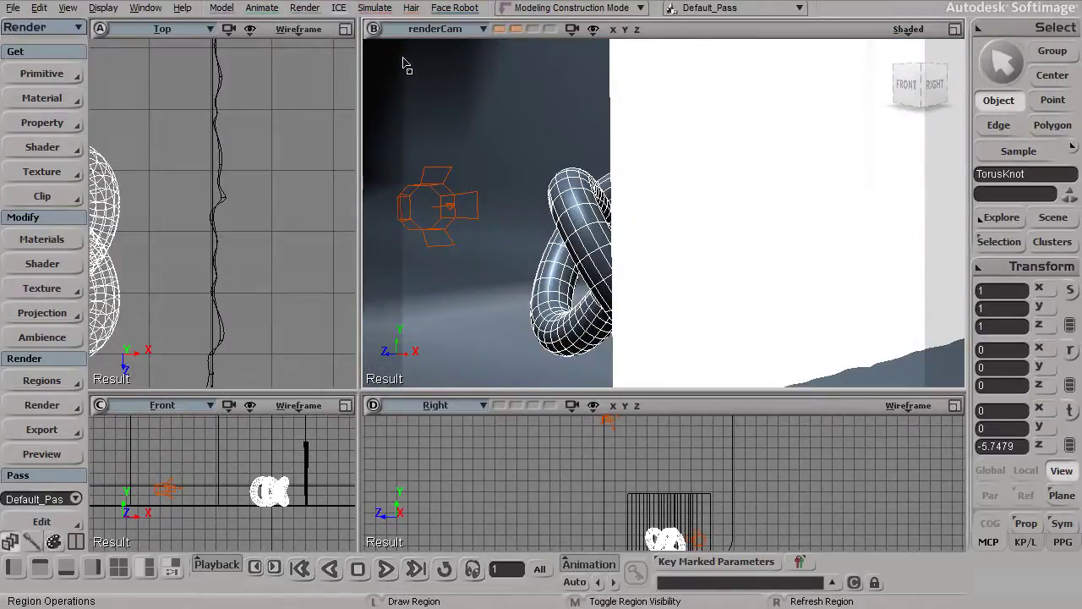
pyautogui.moveTo(403, 57); pyautogui.dragTo(903, 382)
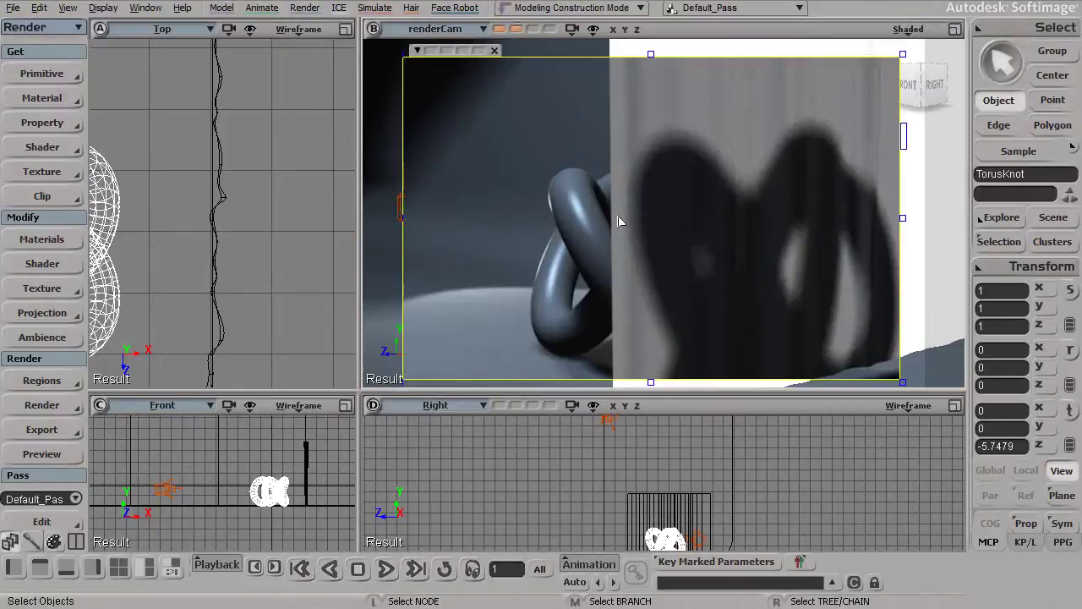